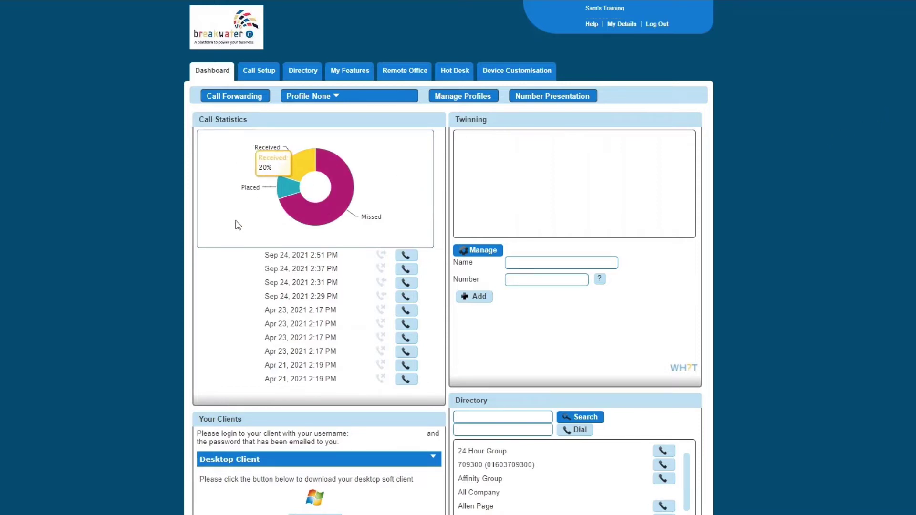
Search the company directory for 'sam', returning two matching entries
mouse_move(339, 166)
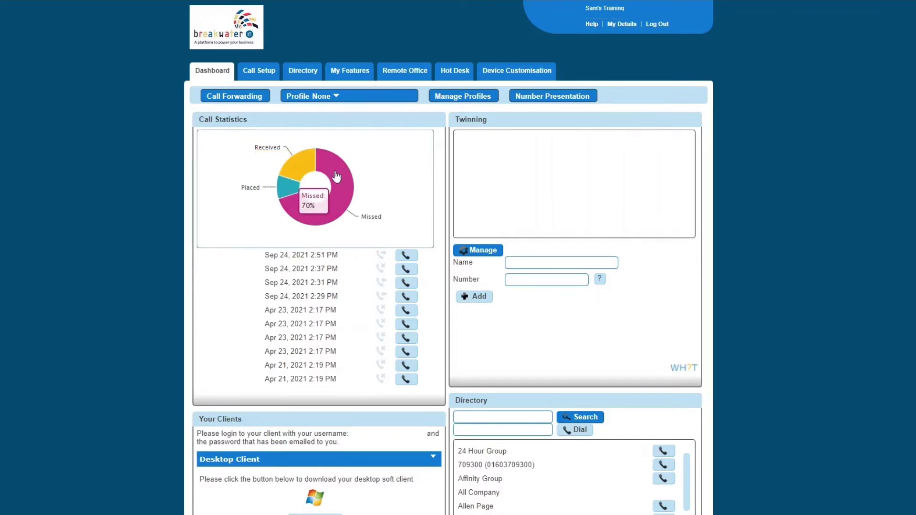
mouse_move(289, 191)
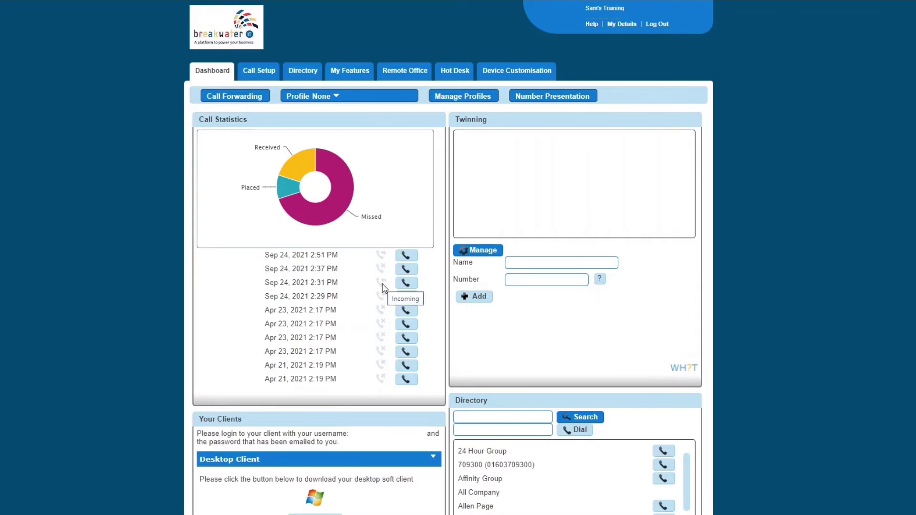
scroll(354, 307, "down", 5)
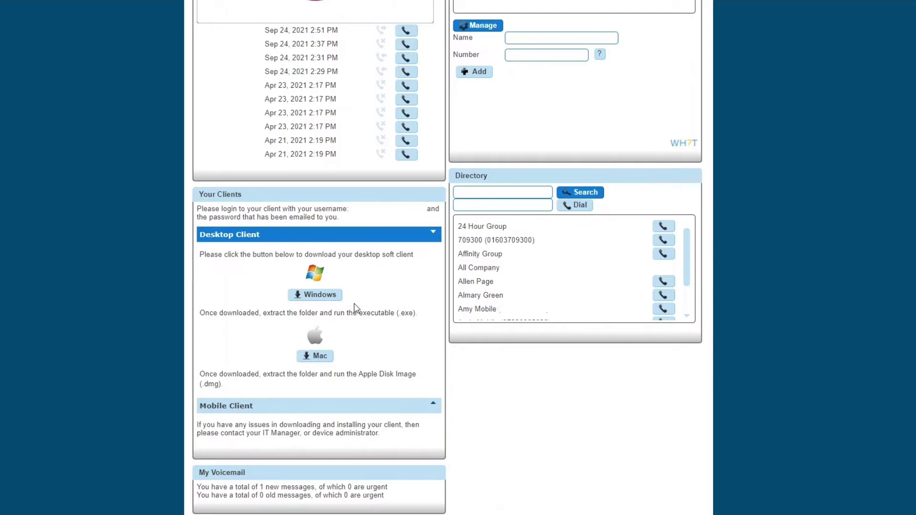
scroll(354, 308, "down", 1)
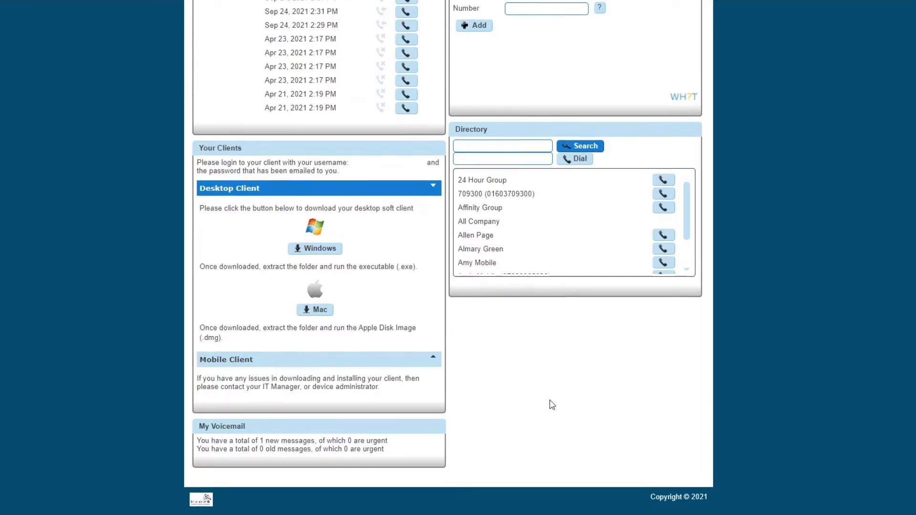
scroll(552, 405, "up", 4)
scroll(701, 326, "up", 2)
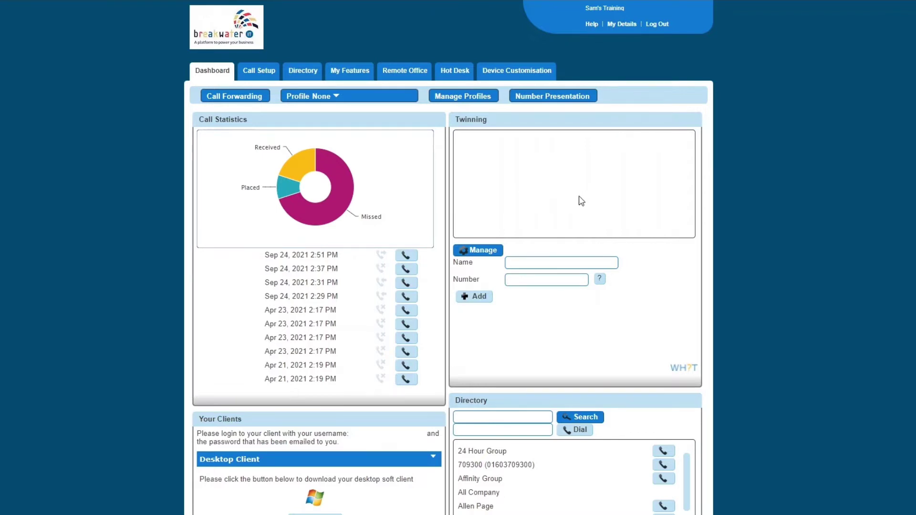
scroll(581, 199, "down", 5)
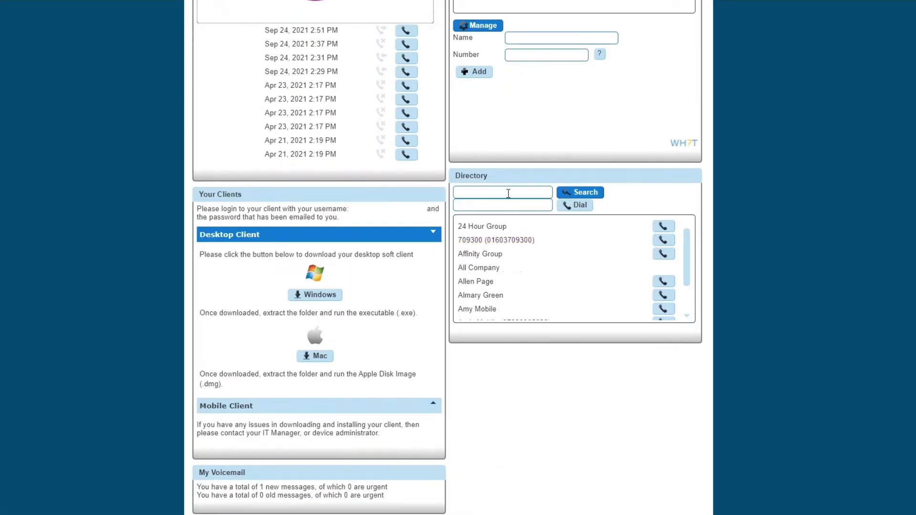
left_click(525, 192)
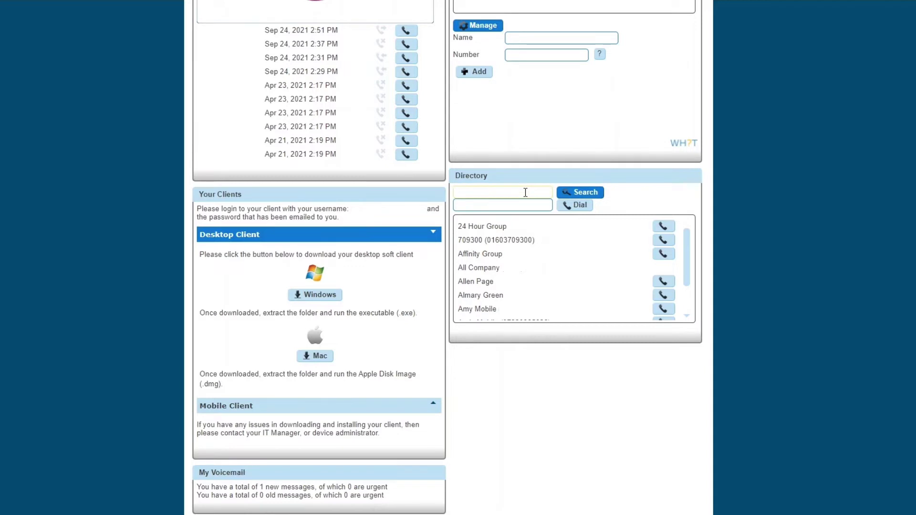
type("sam")
left_click(580, 192)
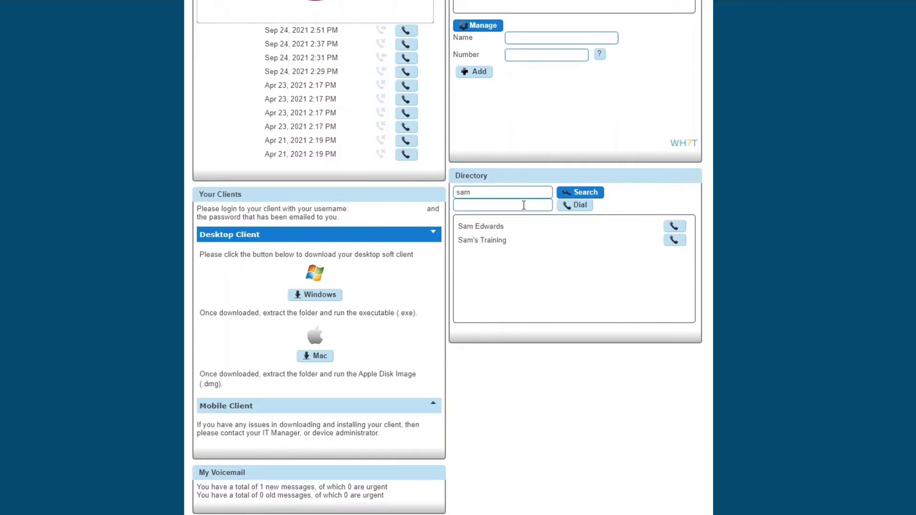
Drag the Directory panel above the Twinning panel on the dashboard
left_click(524, 205)
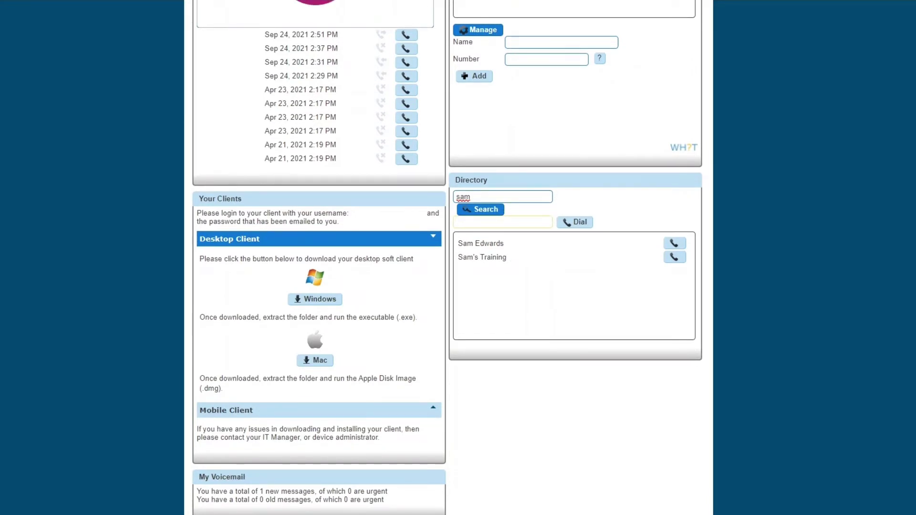
scroll(447, 258, "up", 5)
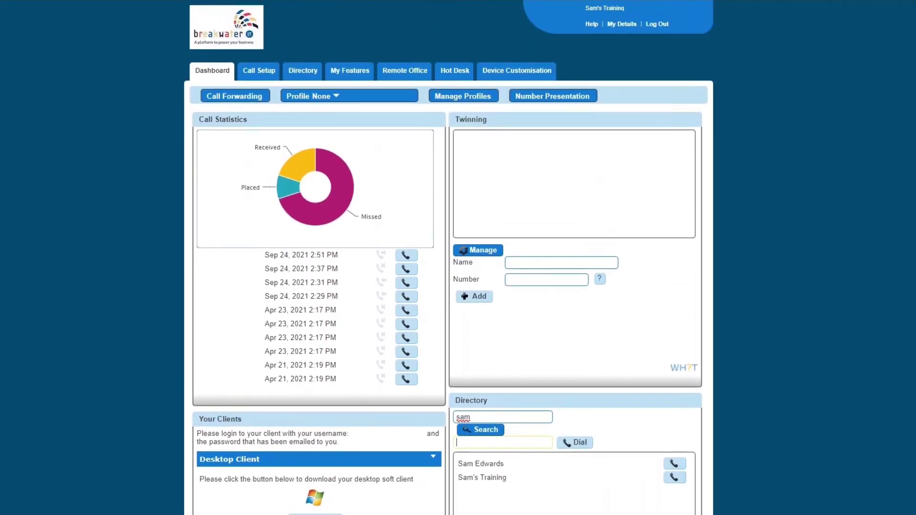
left_click_drag(613, 405, 616, 128)
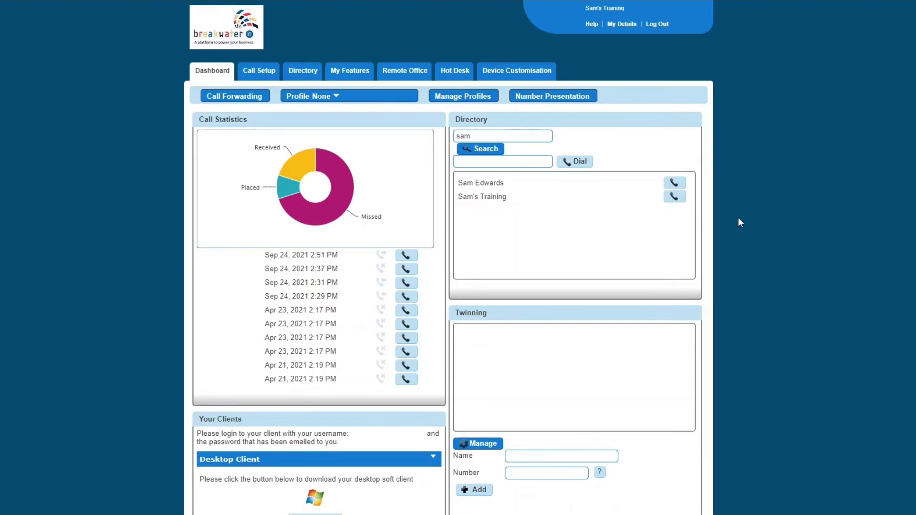
Open Call Setup's Call Handling page and keep no-answer handling at 7 rings
left_click(266, 72)
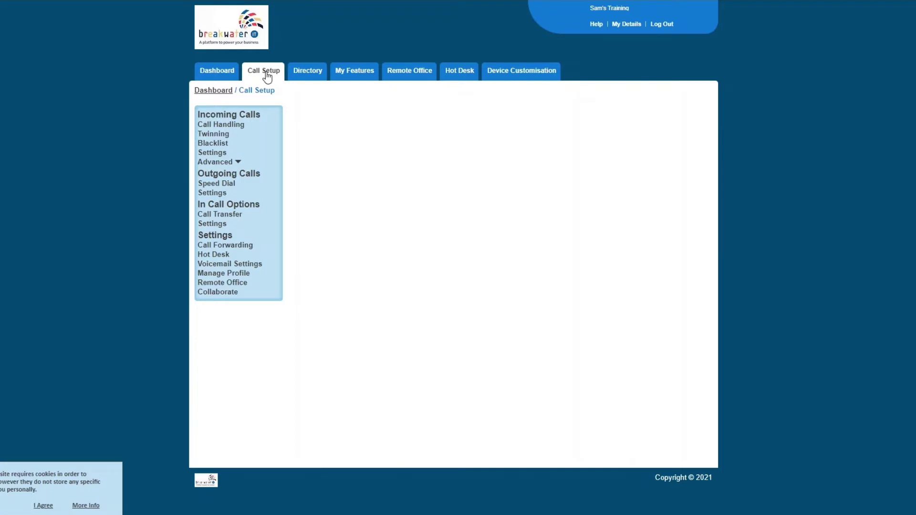
left_click(241, 127)
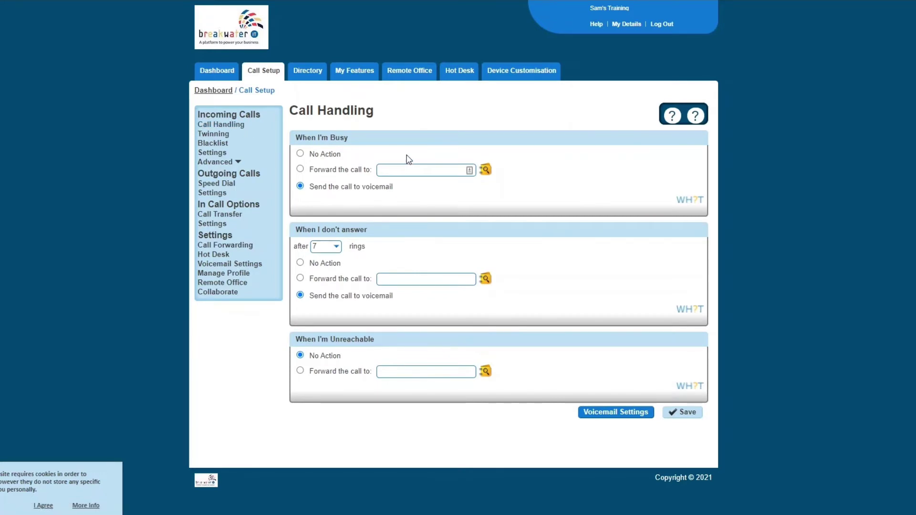
mouse_move(334, 155)
left_click(337, 247)
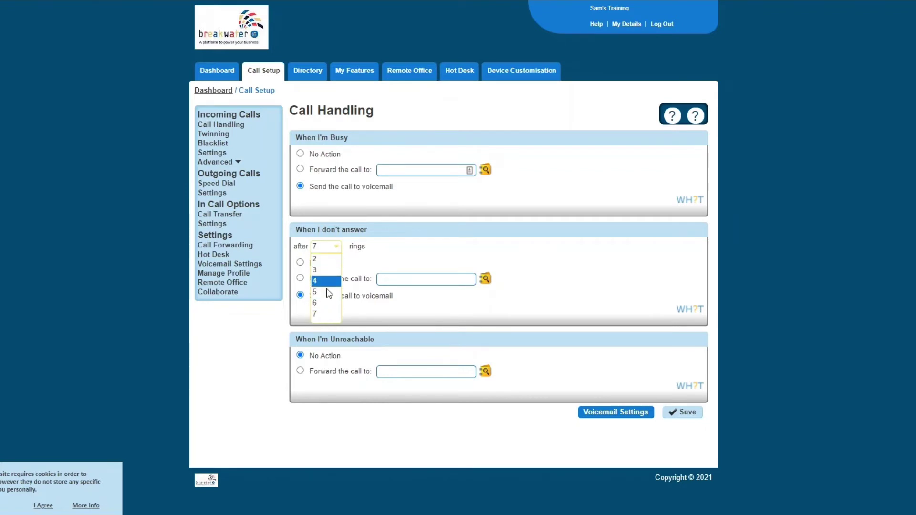
left_click(328, 316)
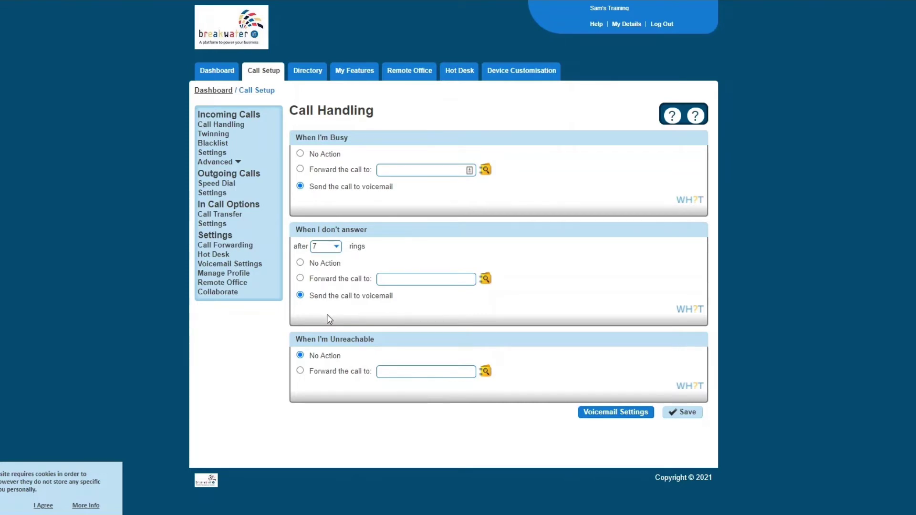
mouse_move(334, 270)
Step past the Twinning and Blacklist pages to the Incoming Call Settings page
left_click(213, 134)
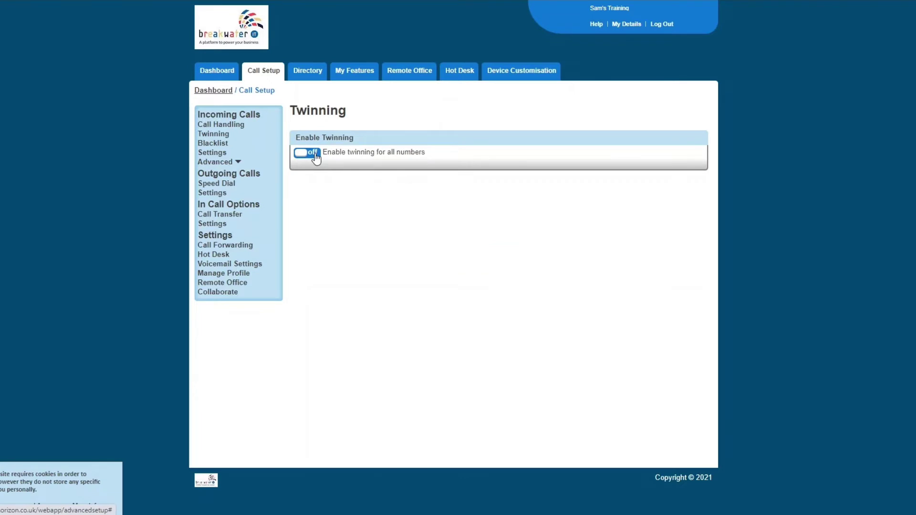
left_click(217, 144)
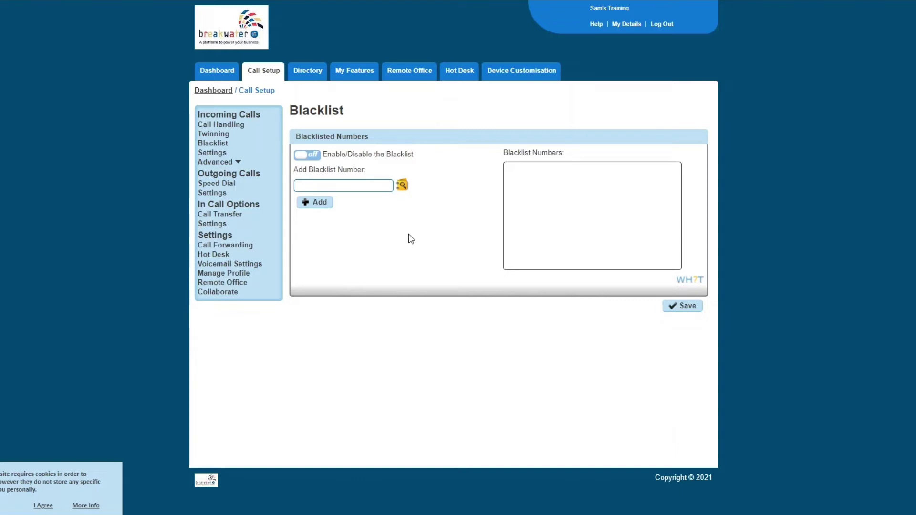
left_click(216, 158)
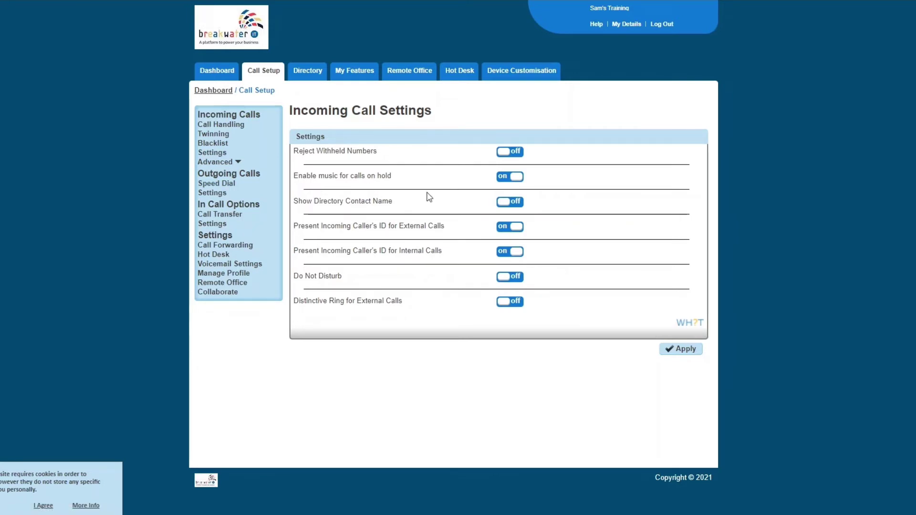
Under Advanced > Busy Lamp, add two colleagues as monitored users (2 / 10)
left_click(236, 164)
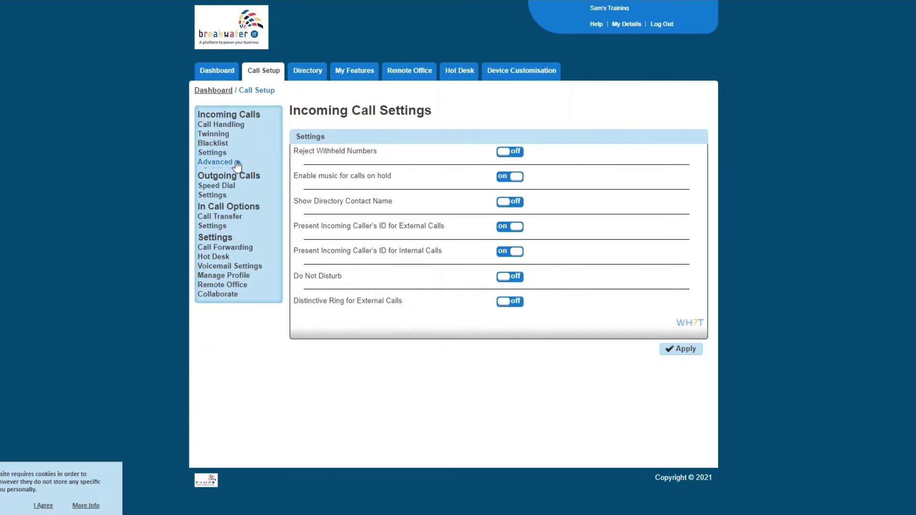
left_click(233, 189)
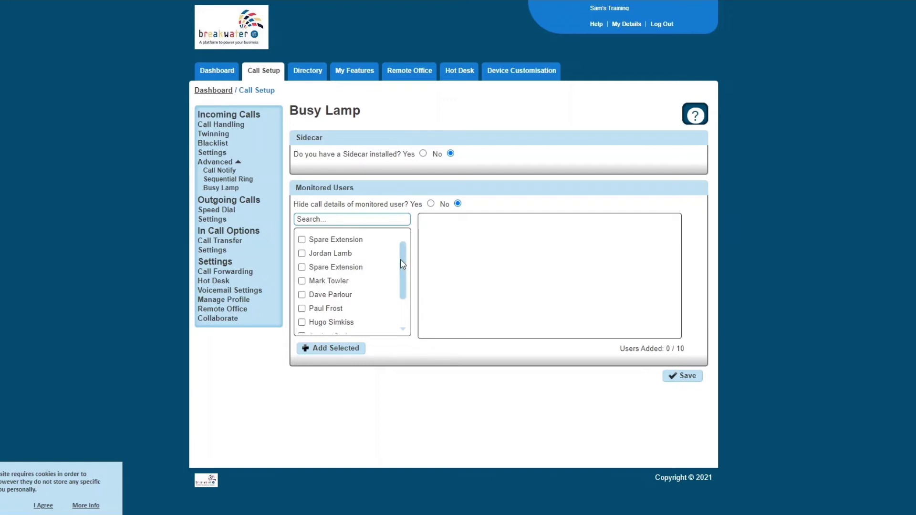
left_click(302, 256)
left_click(301, 281)
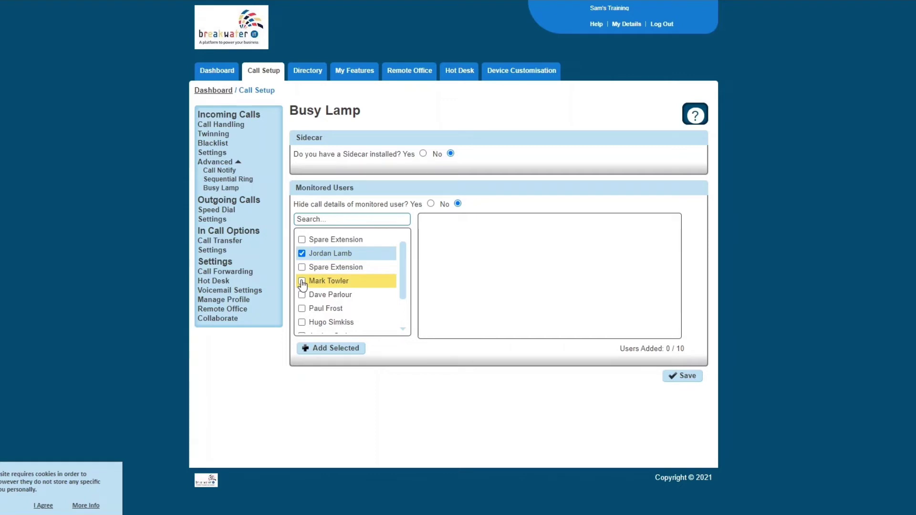
left_click(337, 351)
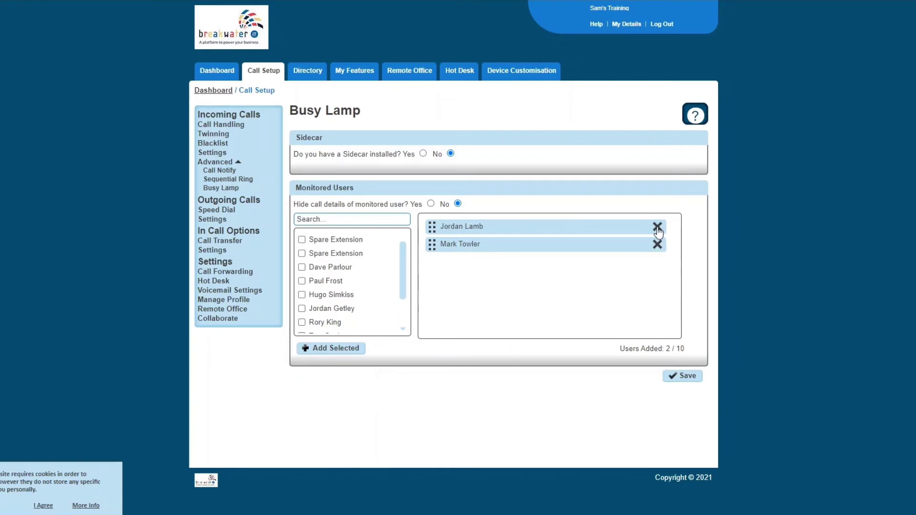
Add a blank third 1-digit speed dial entry, then view the 2 Digit Dialling list
left_click(225, 212)
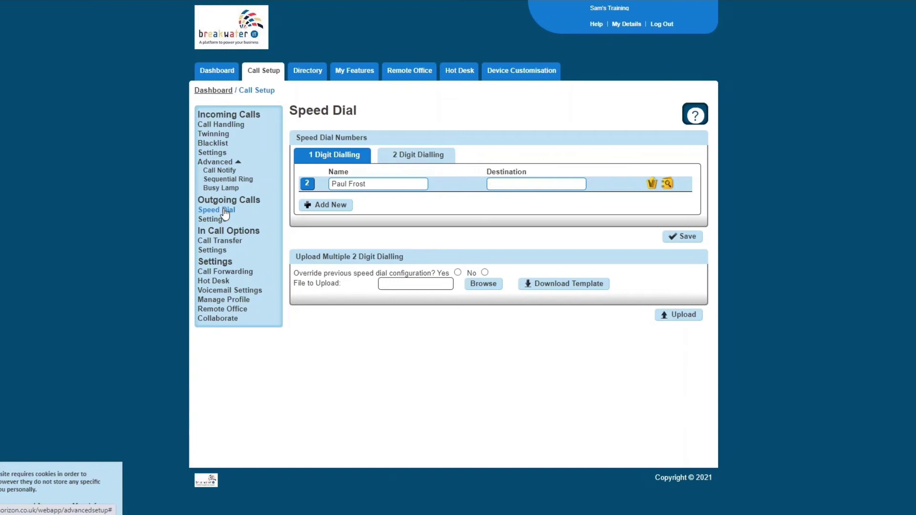
left_click(313, 205)
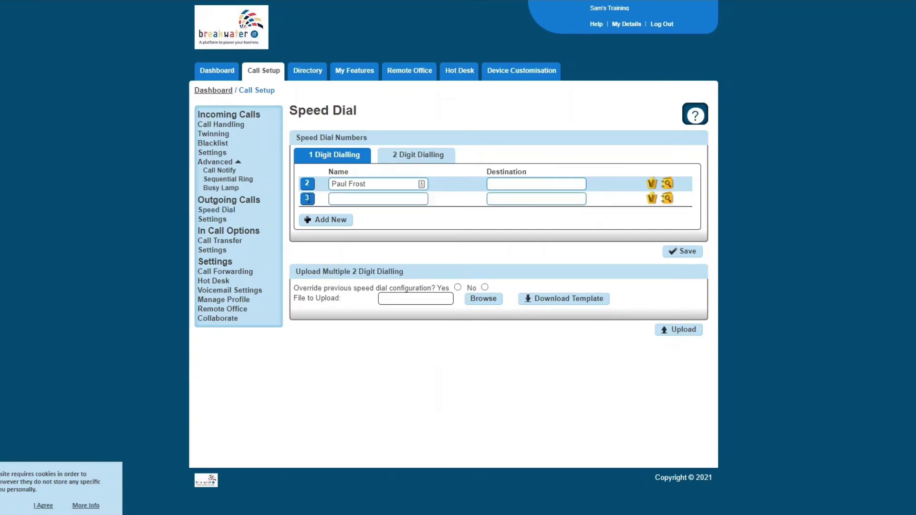
left_click(349, 201)
left_click(499, 200)
left_click(429, 160)
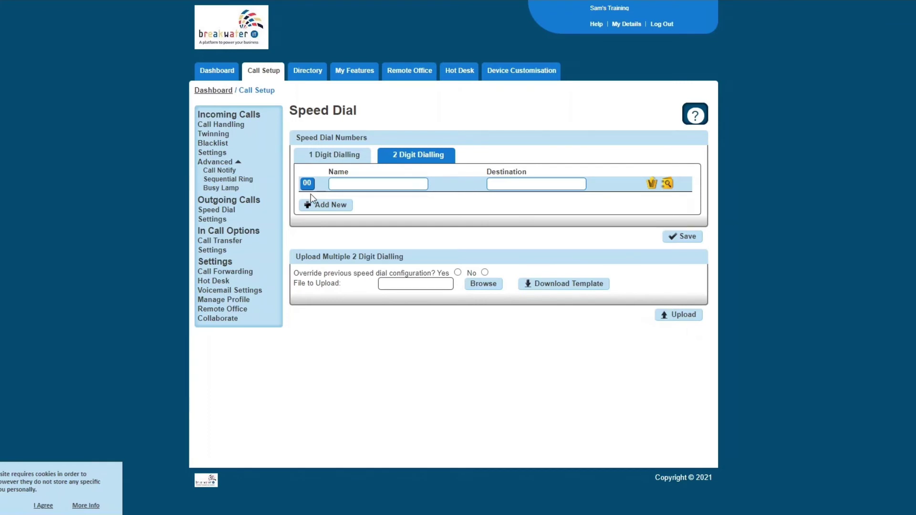
Try forwarding all incoming calls to a number, then revert Call Forwarding to No Forwarding
left_click(228, 272)
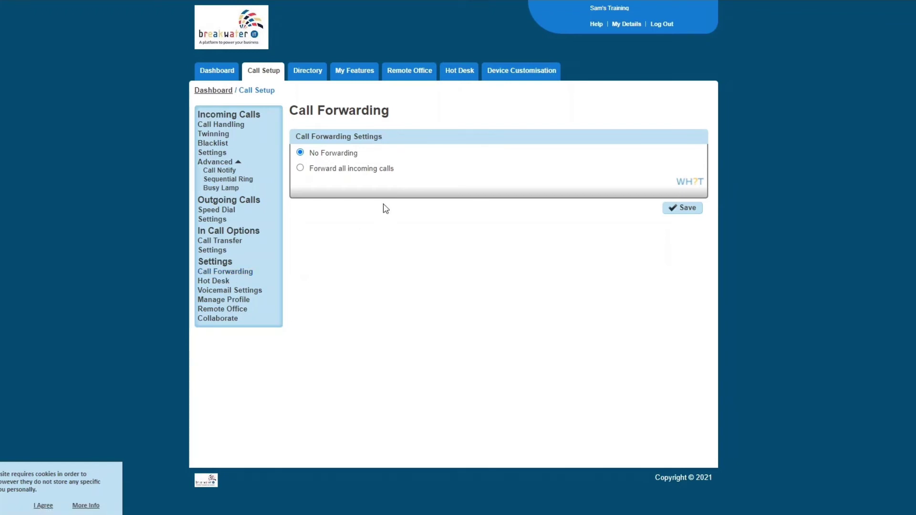
left_click(317, 173)
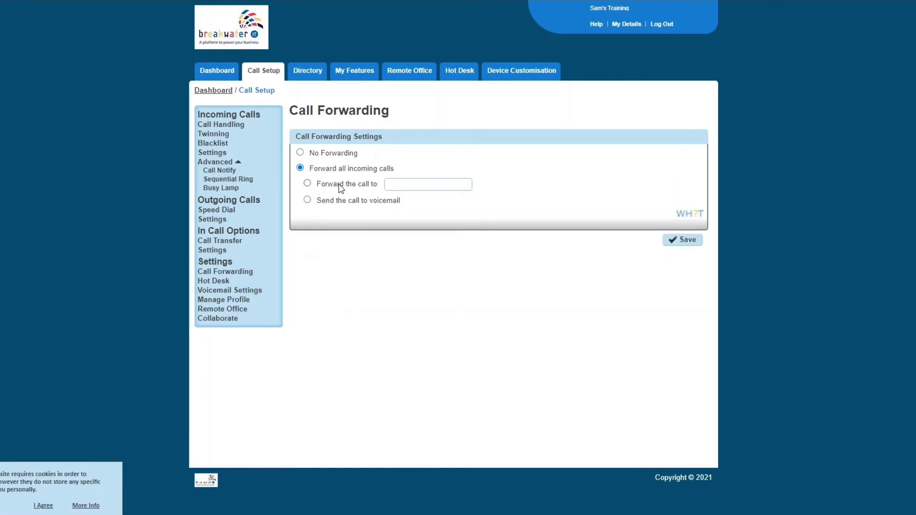
left_click(373, 185)
left_click(397, 185)
left_click(327, 156)
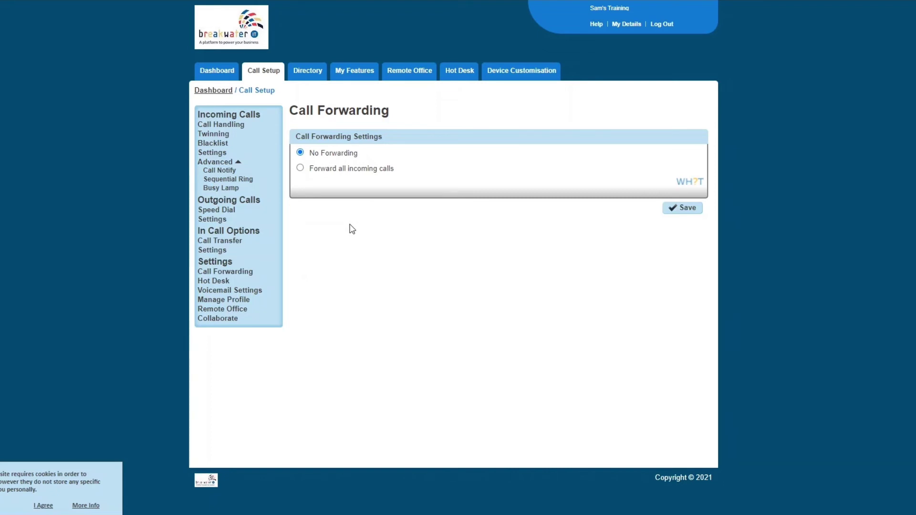
Review Voicemail Settings, then move on to the Directory & Contacts page
left_click(227, 292)
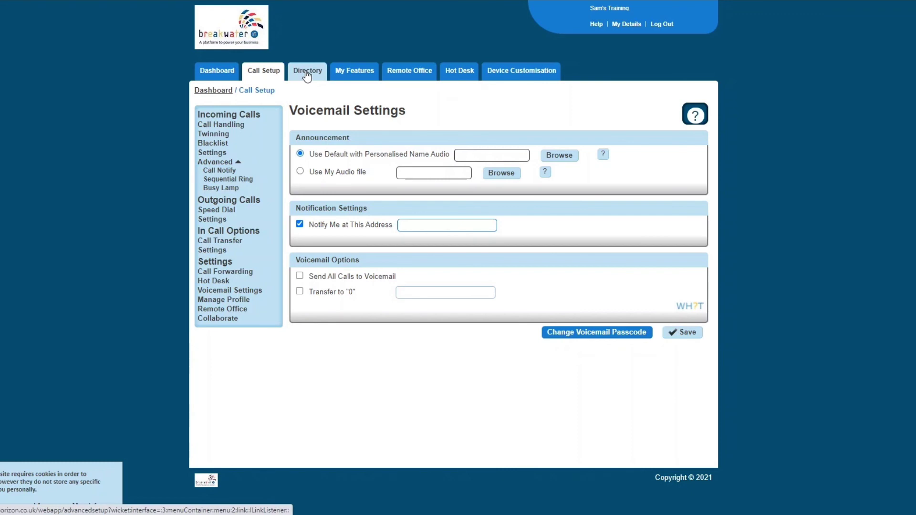
left_click(307, 75)
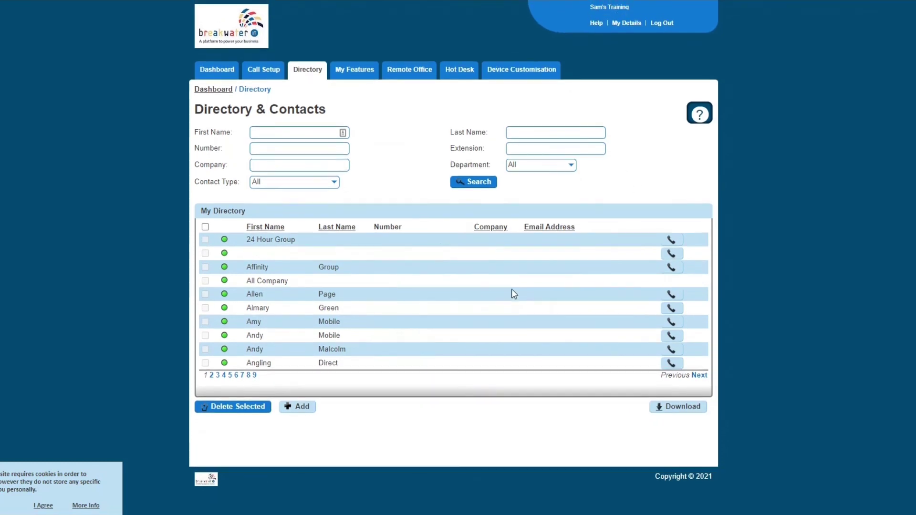
Browse My Features and the Polycom VVX411 Device Customisation page, then return to the Dashboard
left_click(359, 71)
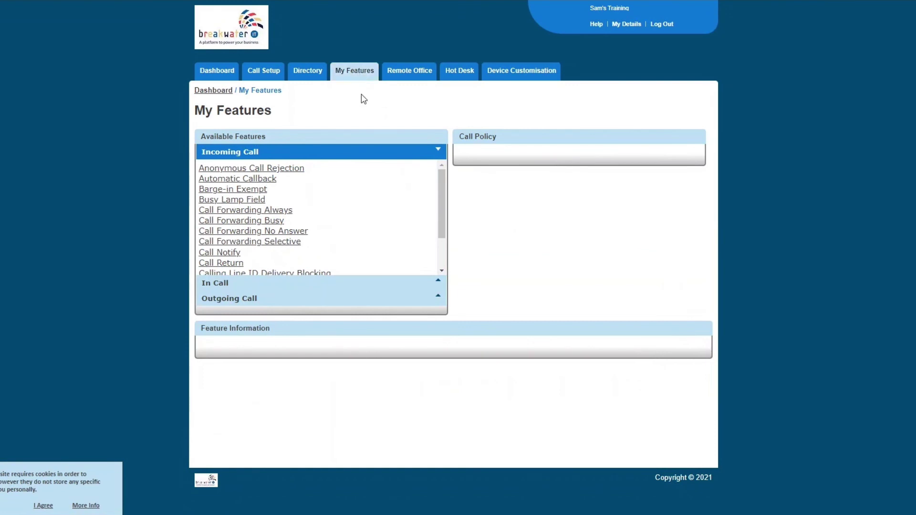
left_click_drag(443, 187, 447, 168)
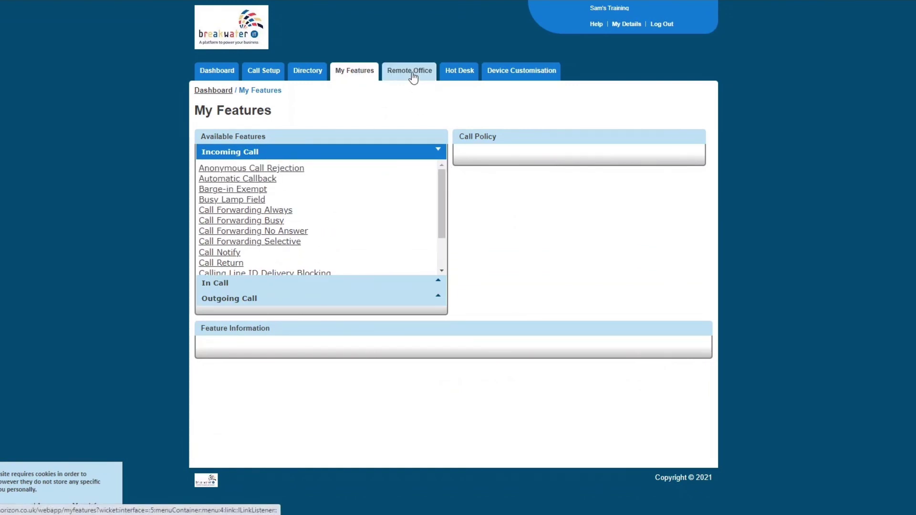
left_click(511, 77)
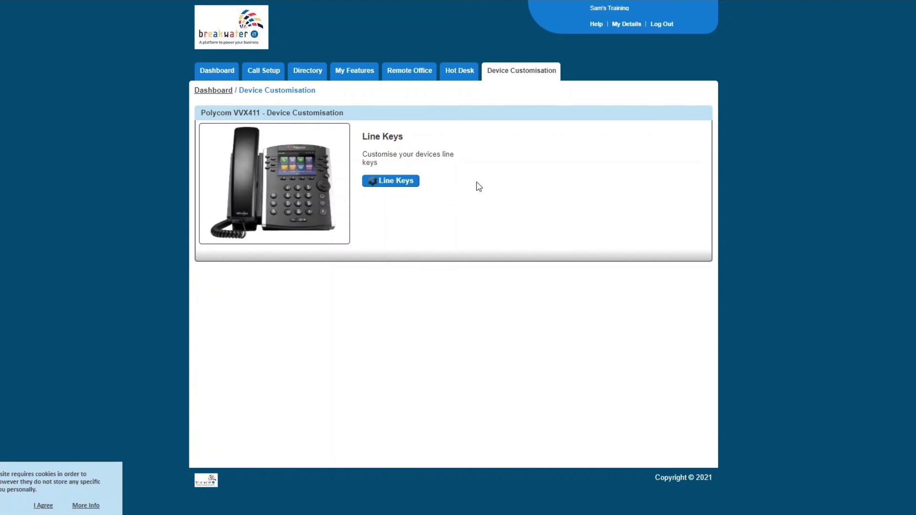
left_click(209, 73)
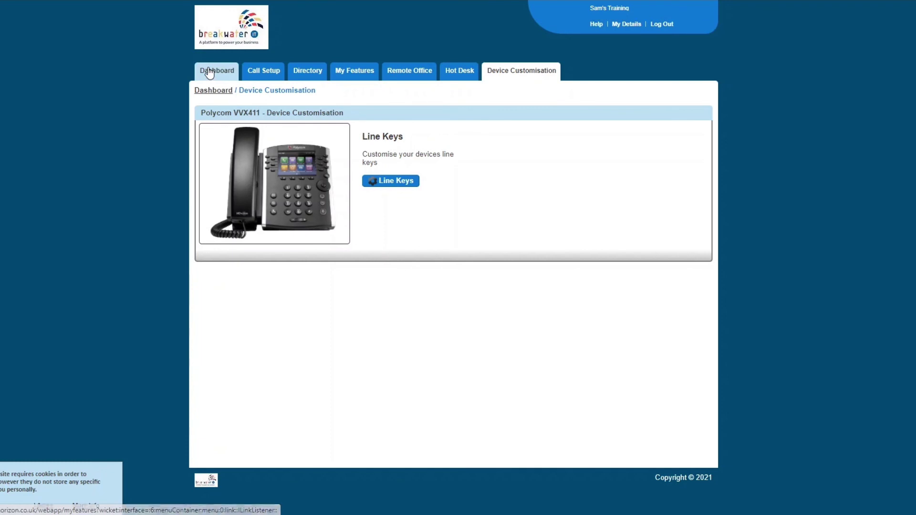